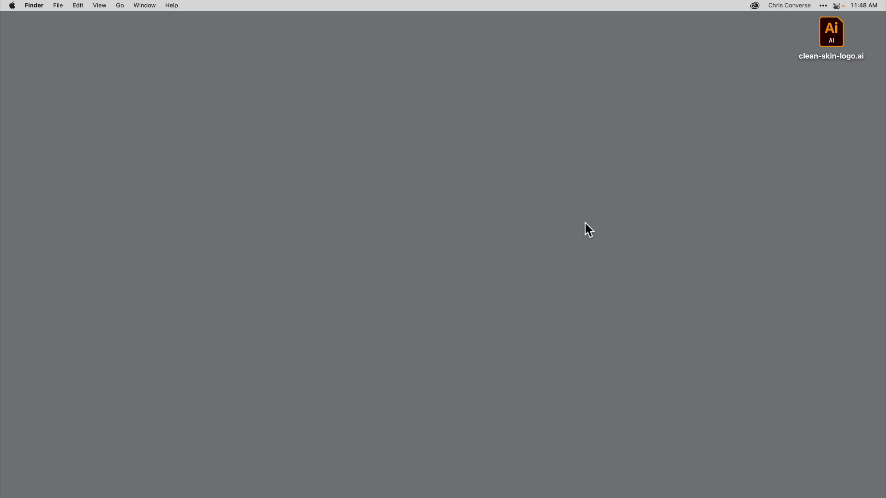
Step: Open clean-skin-logo.ai in Illustrator, switch to Outline view and zoom in on the circle
double_click(831, 38)
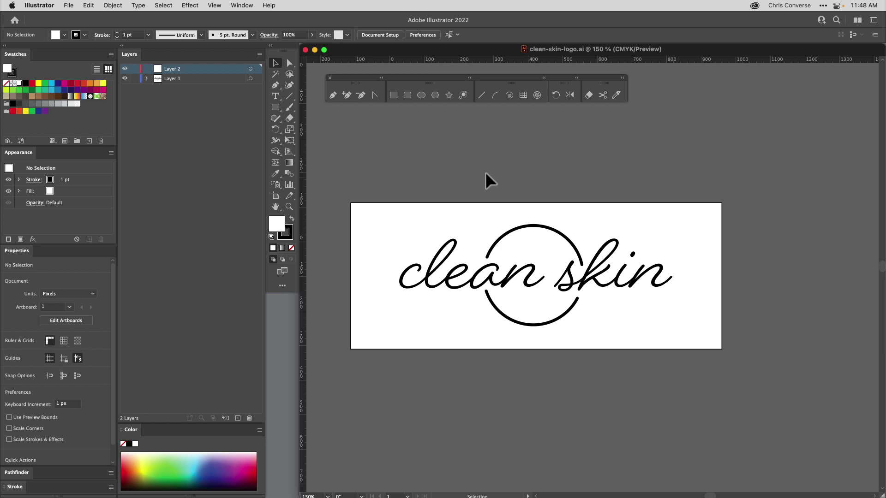
drag(426, 166, 671, 377)
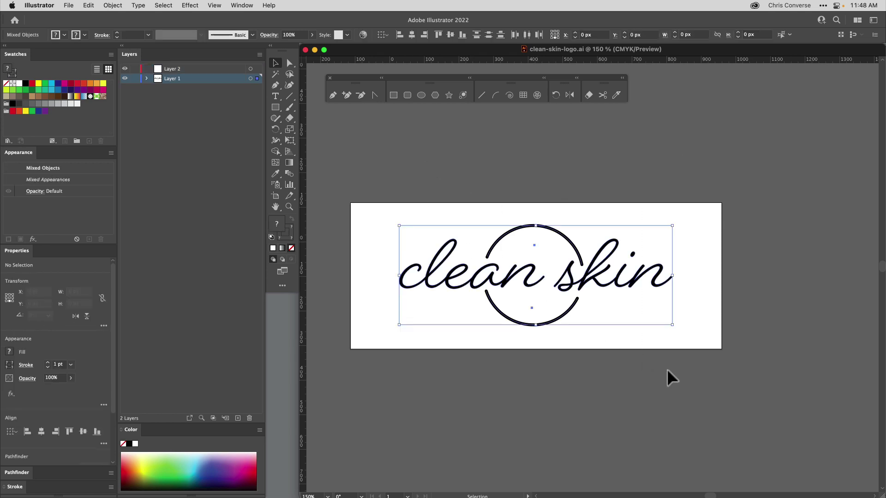
click(670, 377)
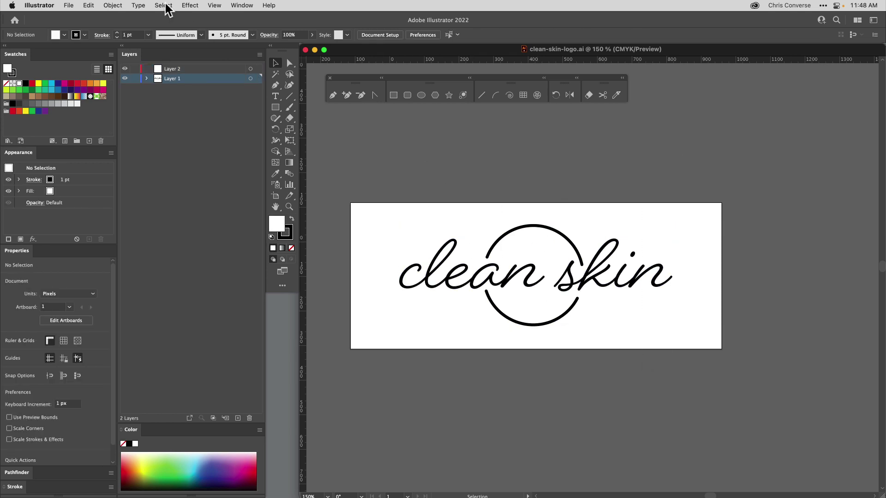
click(214, 6)
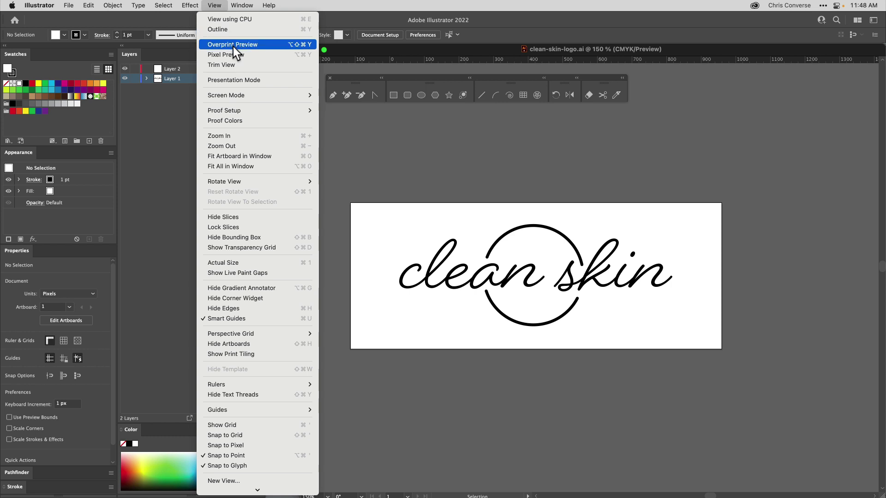
click(230, 29)
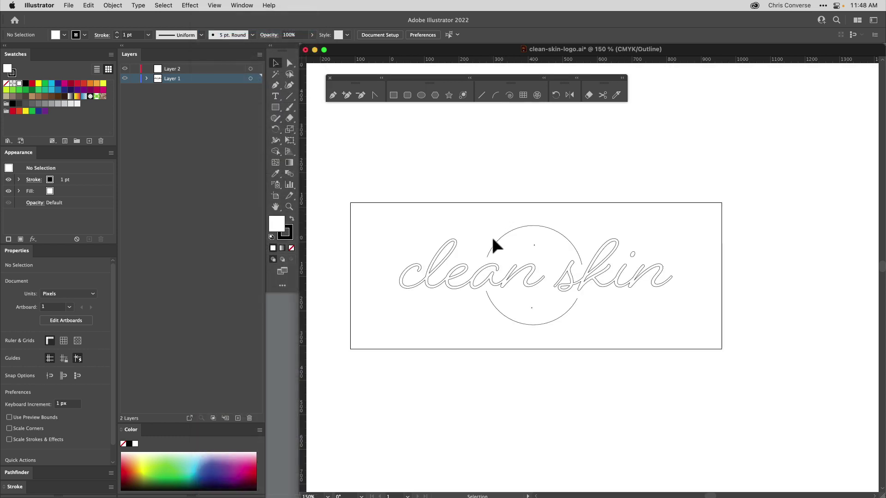
super+click(510, 250)
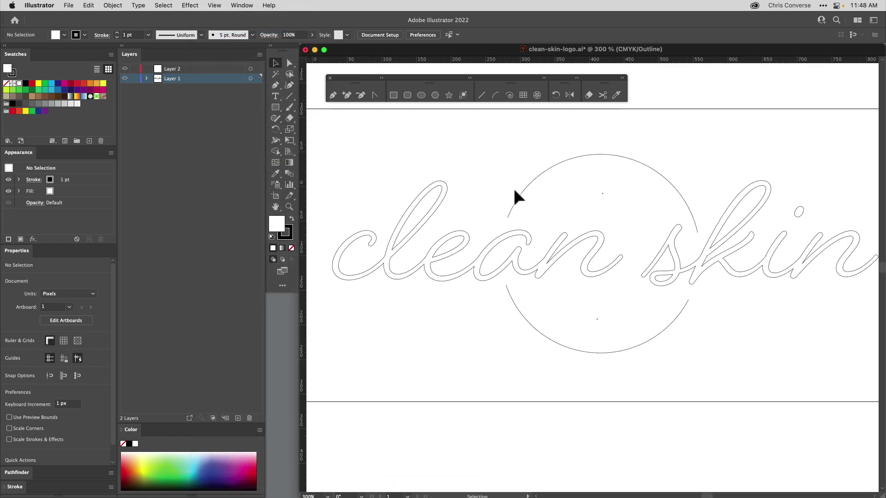
Step: Bend the circle's upper arc by dragging its anchor point with Direct Selection
click(507, 217)
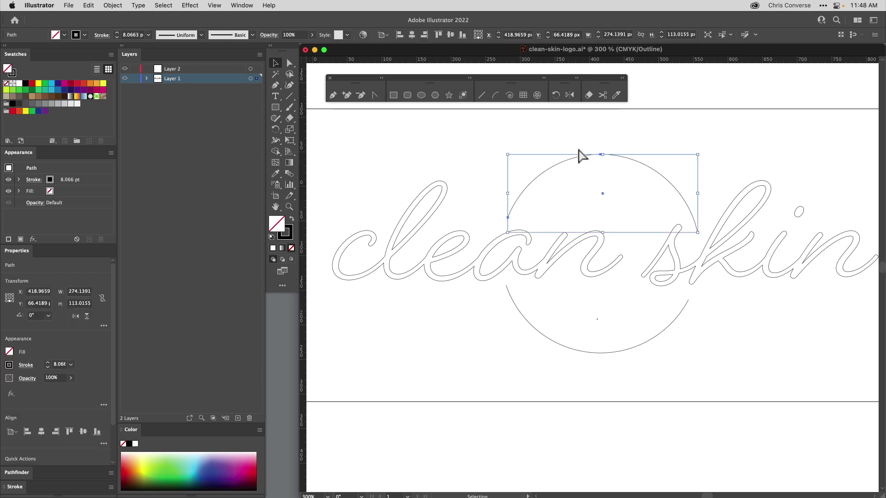
key(a)
drag(652, 148, 548, 133)
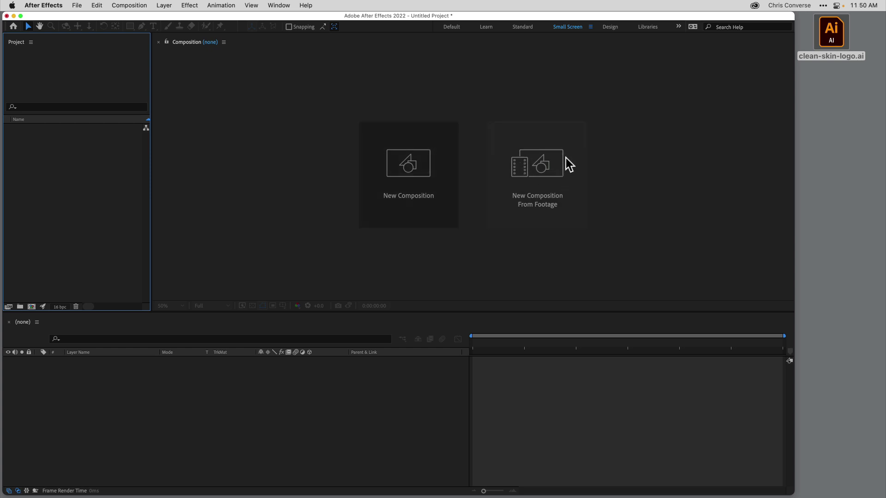
Step: Start a New Composition From Footage using clean-skin-logo.ai from the Desktop
click(531, 166)
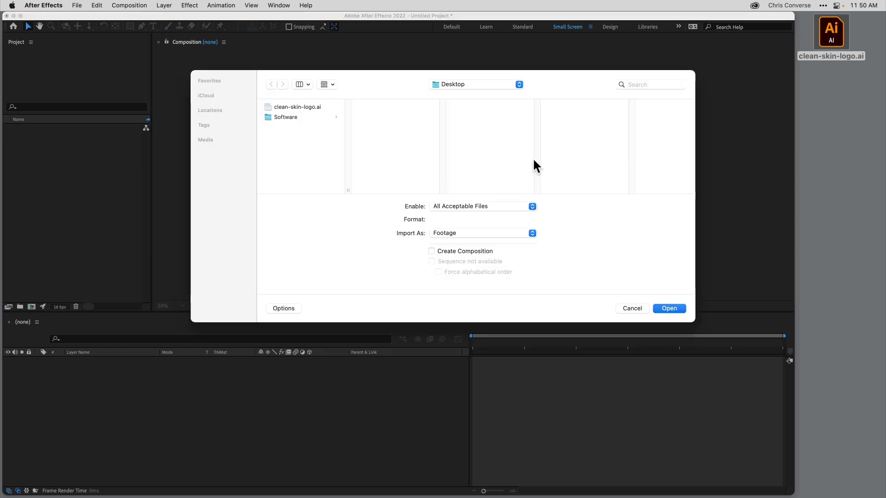
click(295, 108)
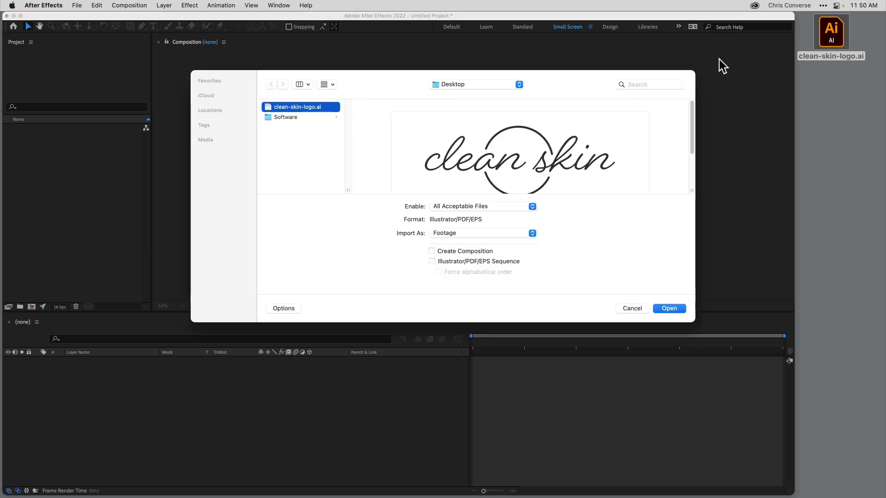
click(670, 311)
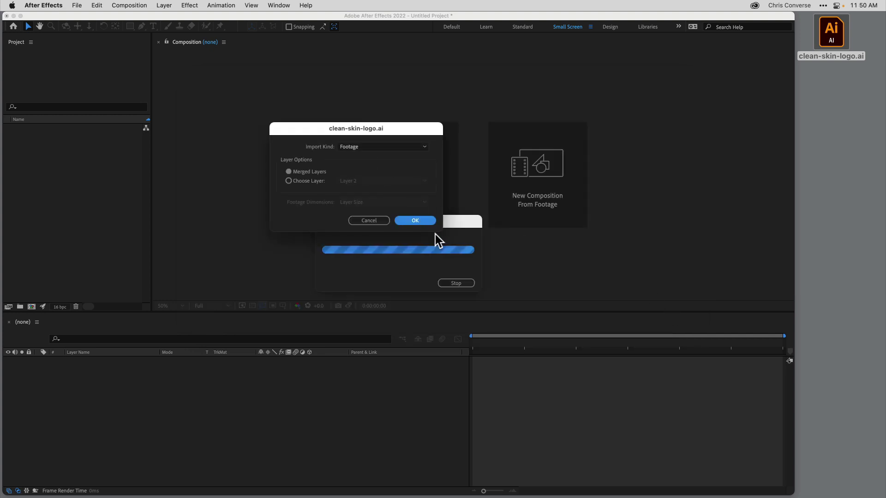
Step: Accept the import and reveal the clean-skin-logo.ai layer's Transform properties
click(420, 220)
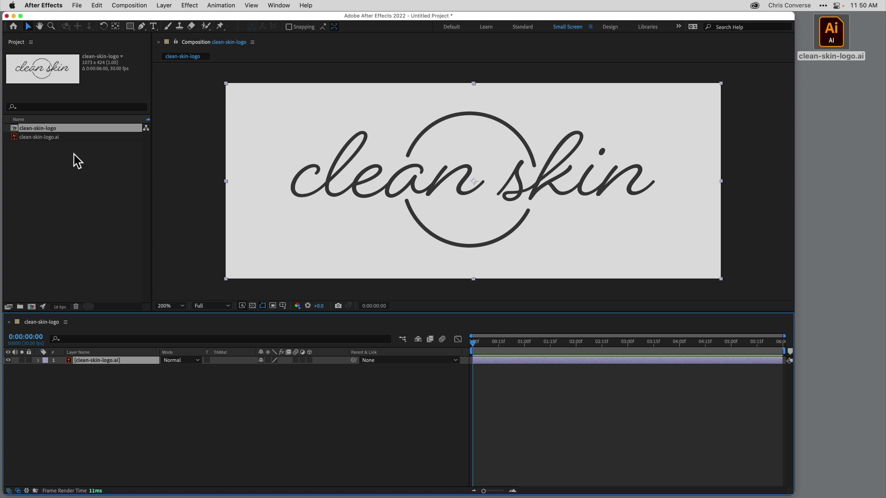
click(124, 412)
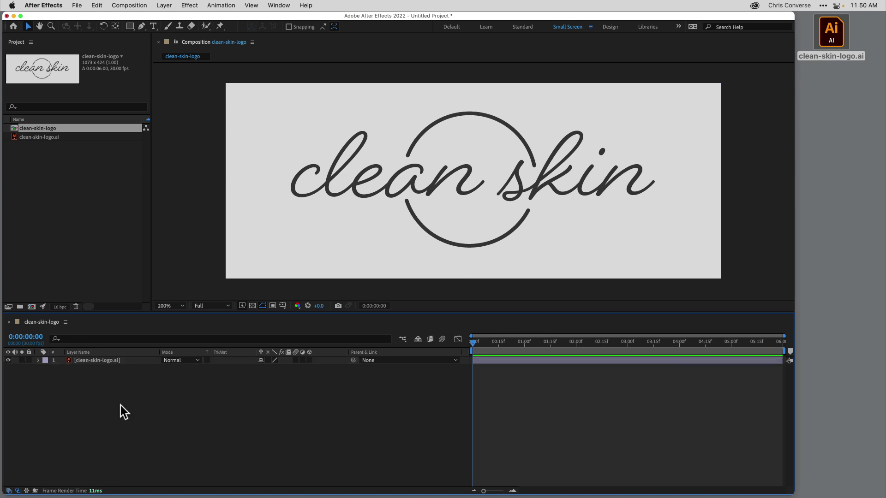
click(103, 362)
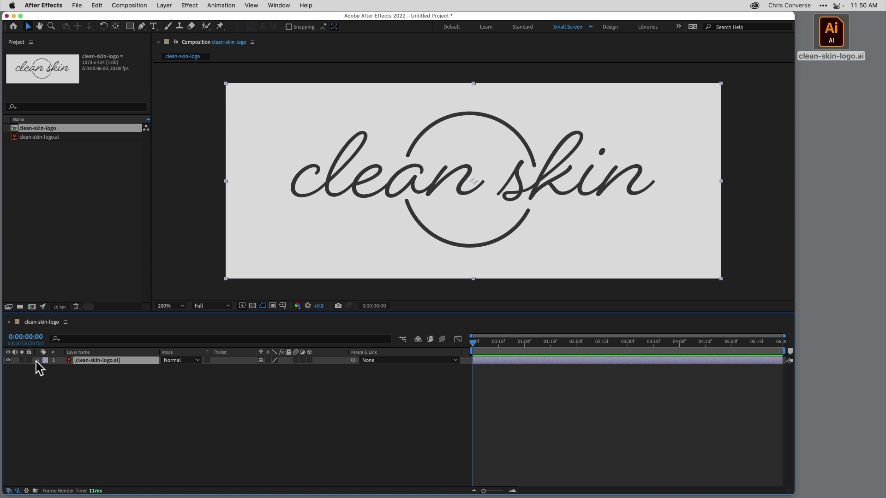
click(37, 360)
click(46, 369)
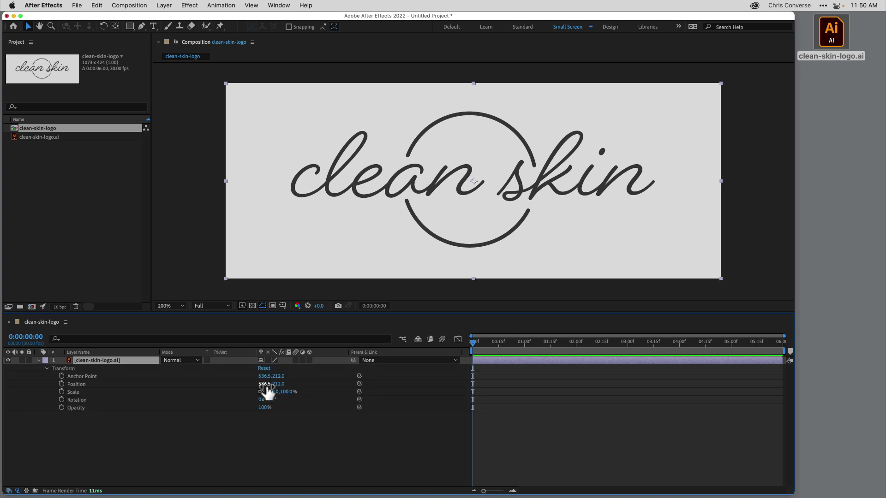
Step: Try moving and scaling the logo, then undo back to position 536.5,212.0 and 100% scale
mouse_move(268, 385)
mouse_down()
mouse_move(257, 386)
mouse_move(291, 392)
mouse_move(259, 393)
mouse_move(296, 397)
mouse_move(224, 396)
mouse_move(279, 398)
mouse_move(259, 394)
mouse_up()
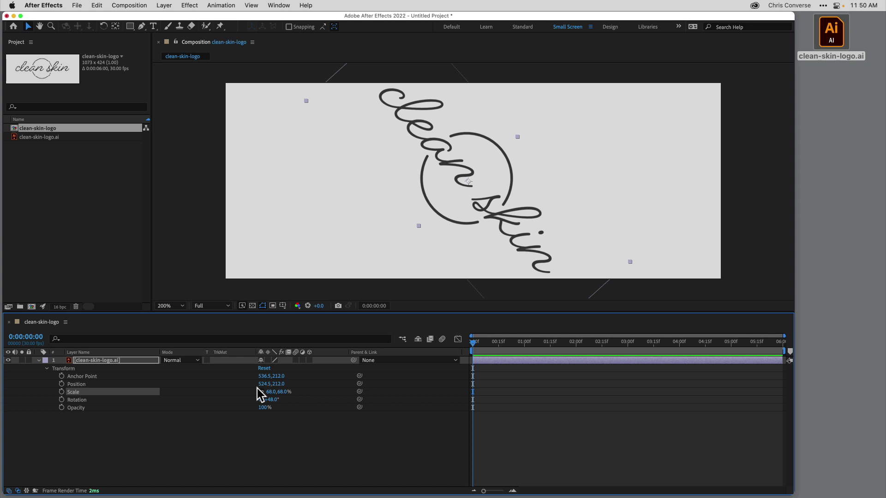
click(276, 458)
key(super+z)
key(super+z)
key(super+z)
key(super+z)
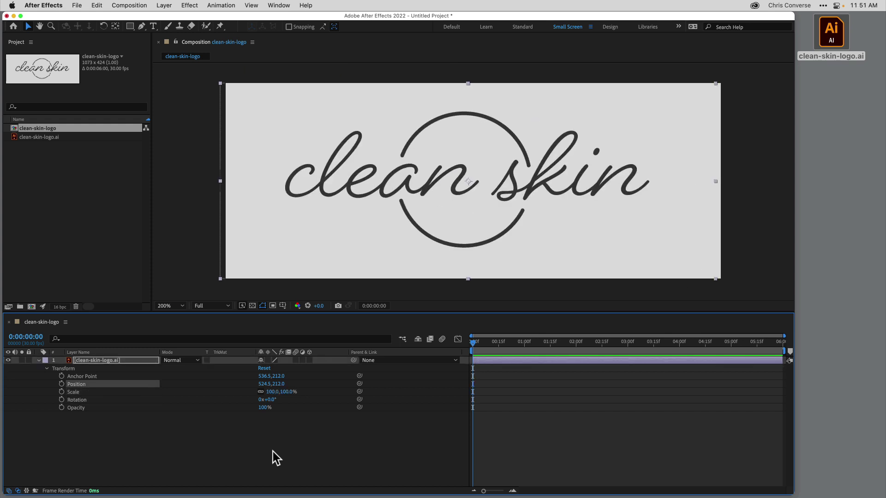
key(super+z)
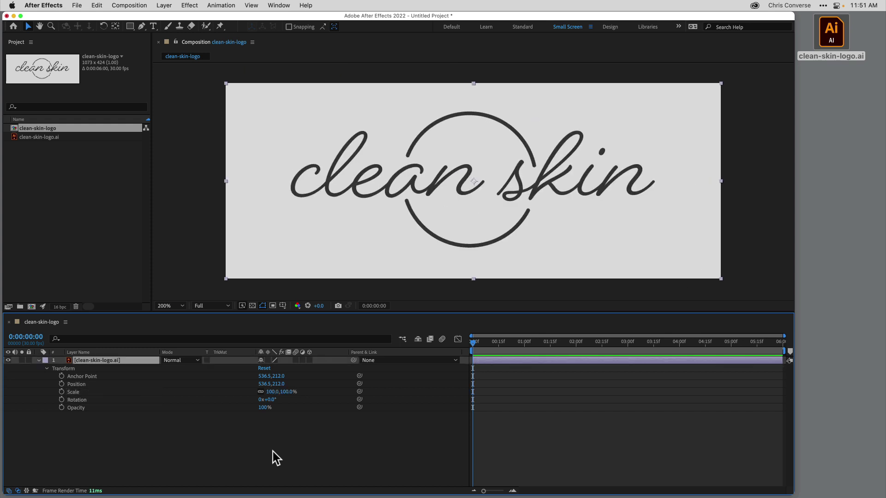
Step: Convert the logo layer with Create Shapes from Vector Layer into clean-skin-logo Outlines
click(38, 360)
right_click(102, 363)
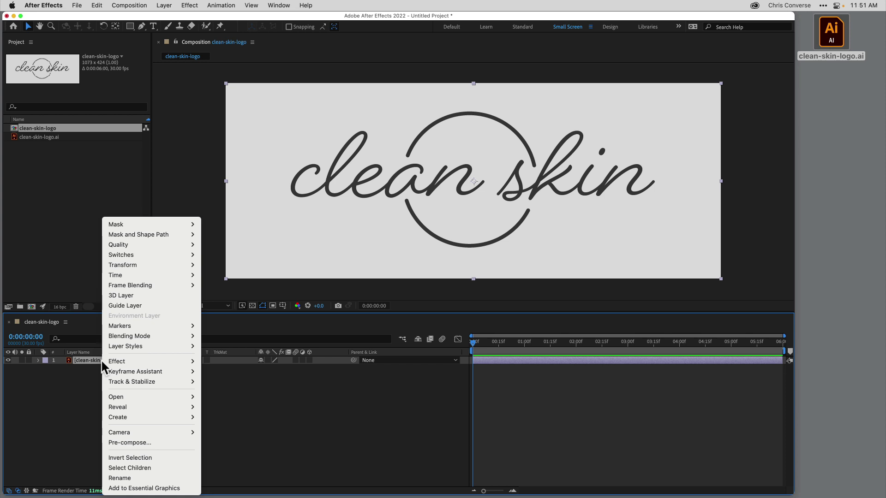
mouse_move(187, 418)
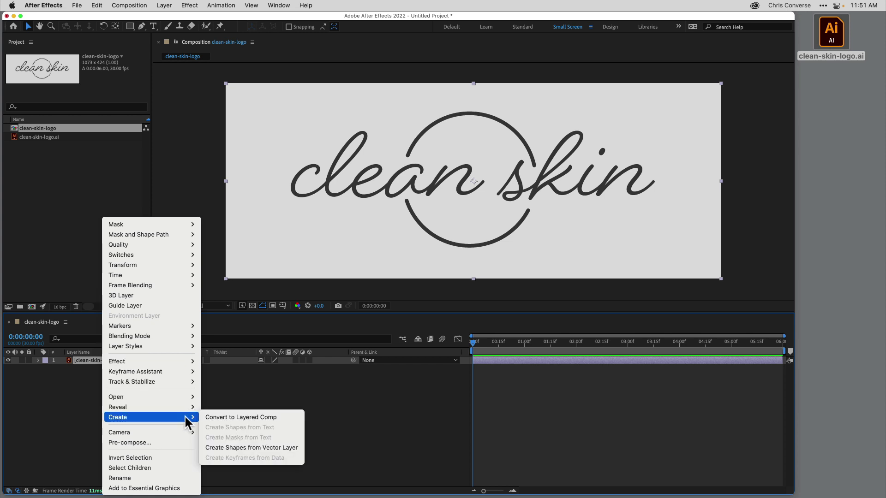
click(284, 448)
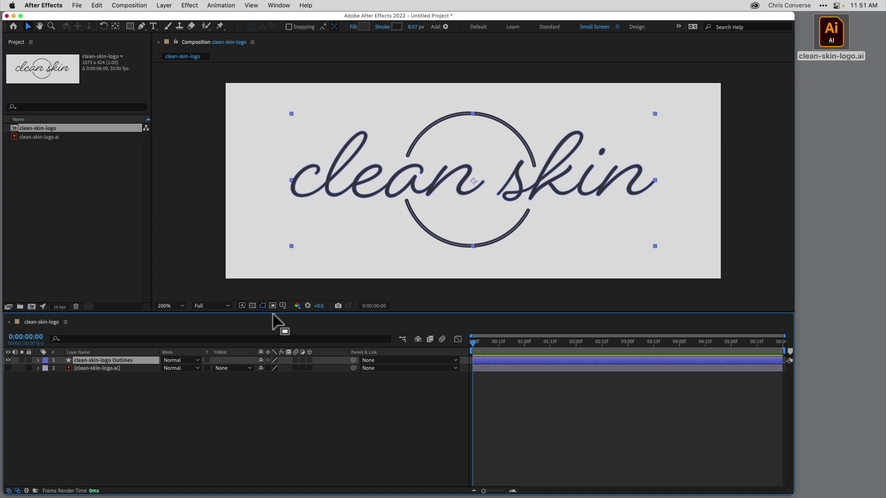
Step: Draw a test star over the logo with the Star tool, then undo it
drag(131, 27, 174, 67)
drag(260, 117, 332, 79)
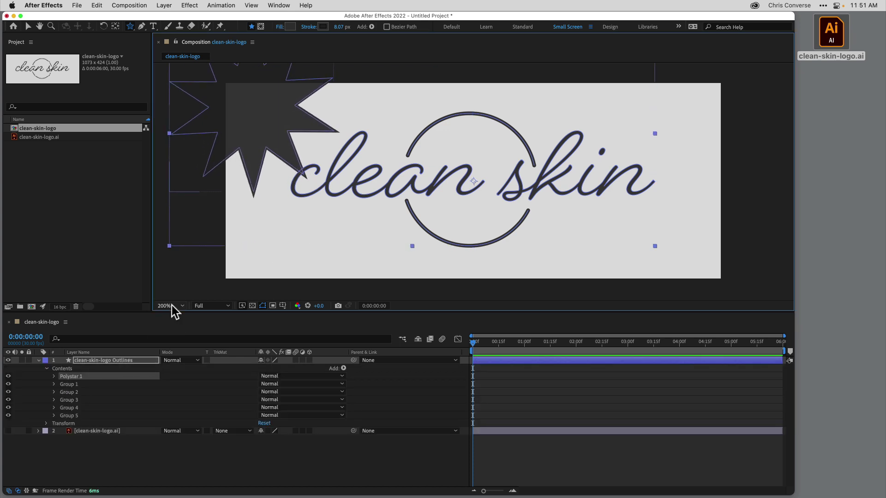
key(super+z)
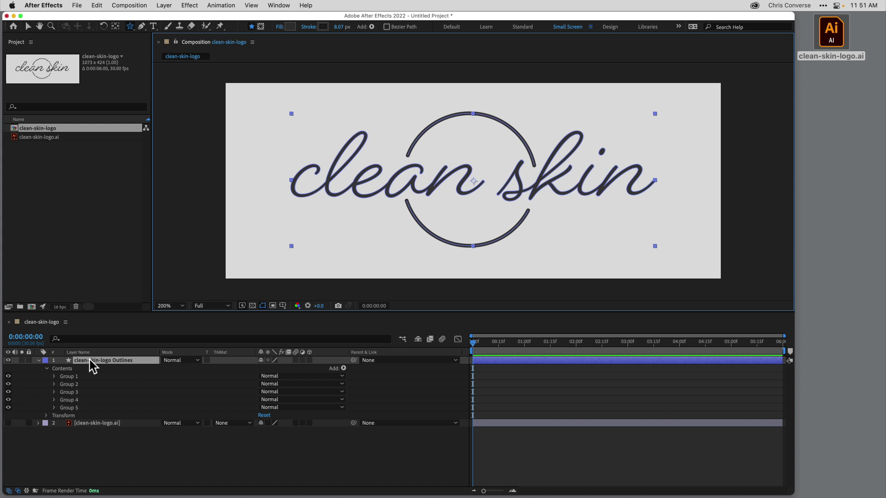
click(38, 360)
click(39, 362)
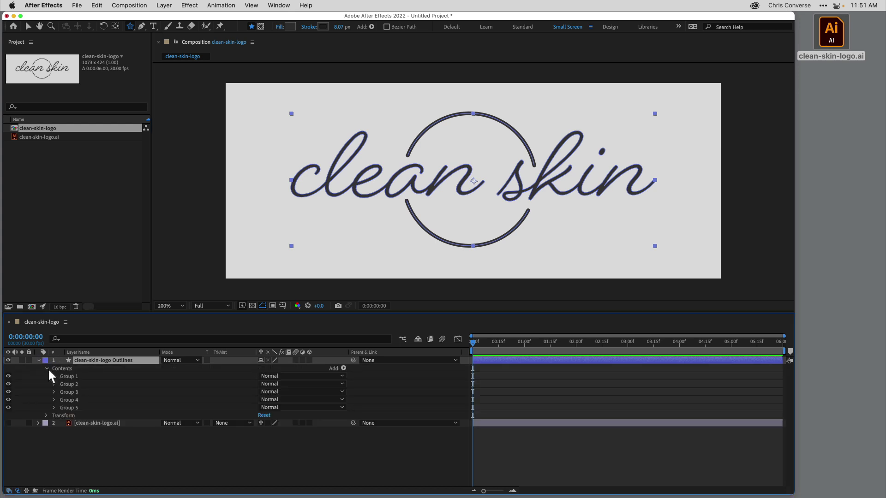
click(48, 368)
click(47, 369)
click(8, 377)
click(9, 378)
click(8, 381)
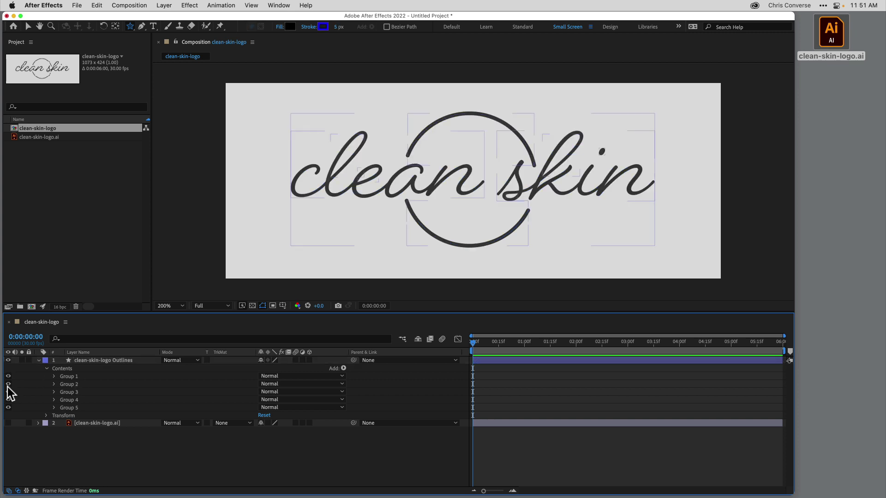
click(9, 392)
click(8, 392)
click(8, 376)
click(8, 384)
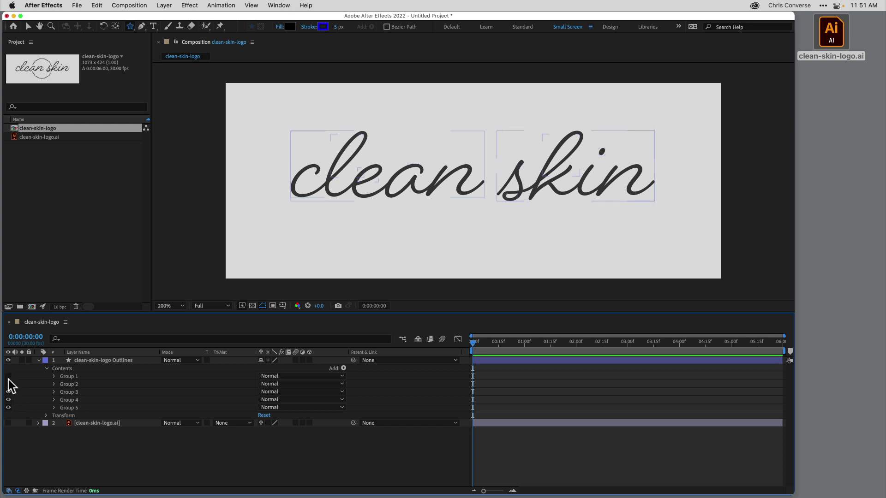
click(8, 376)
click(8, 383)
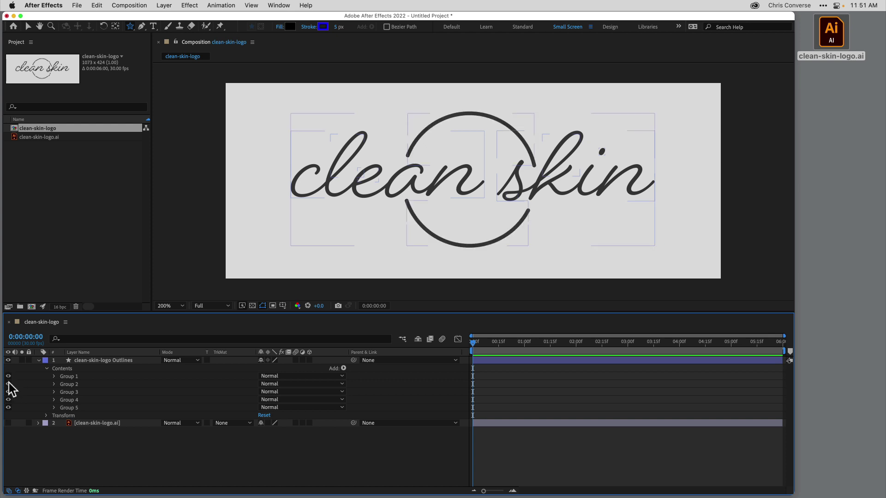
click(88, 360)
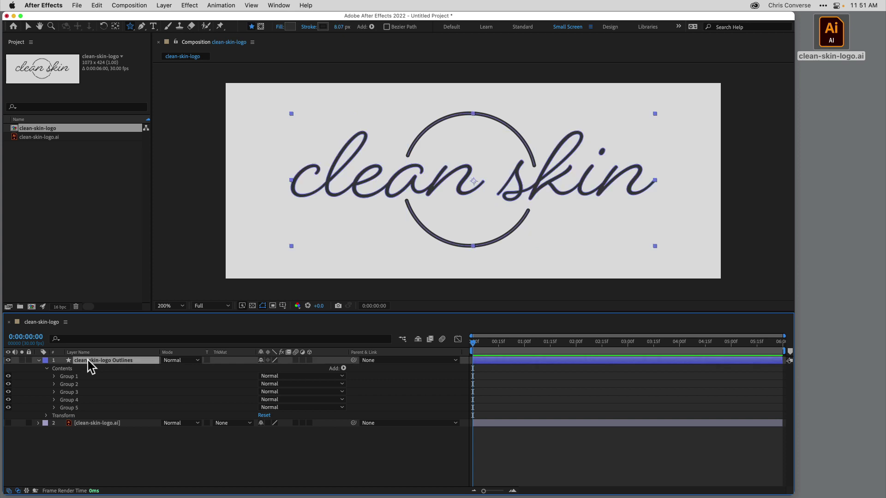
Step: Duplicate the Outlines layer and delete Groups 3–5 from the copy
key(super+d)
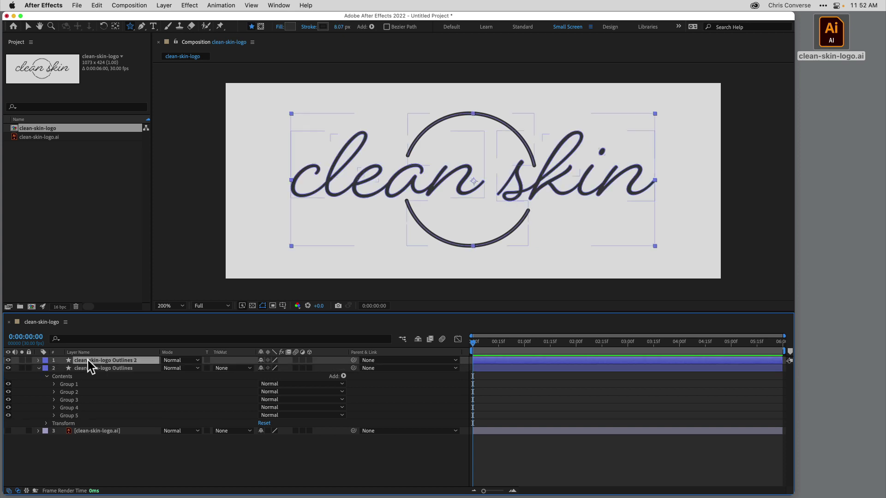
click(38, 361)
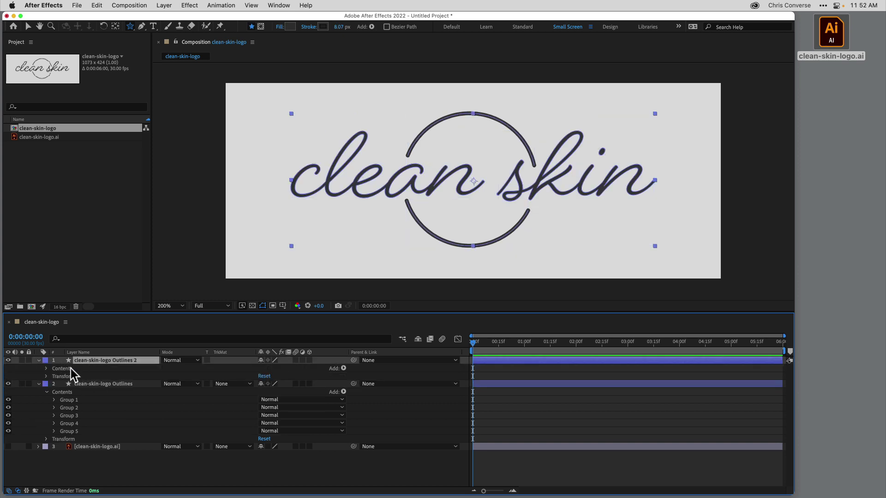
click(46, 369)
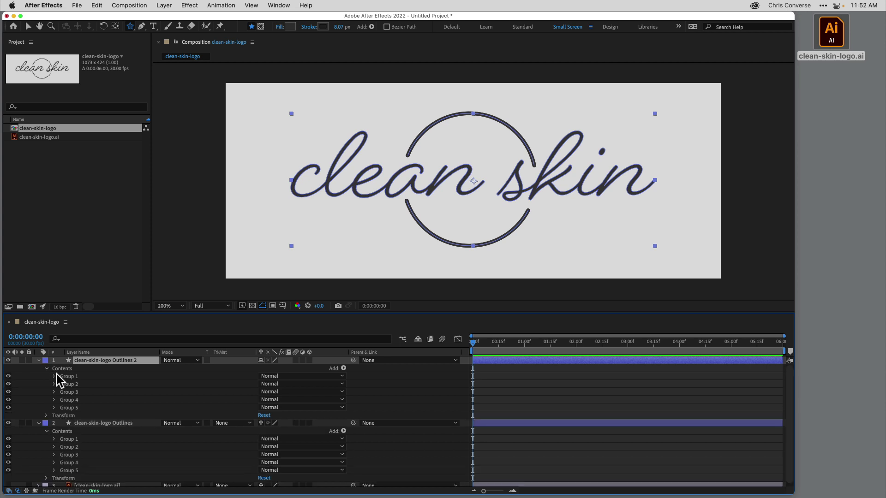
click(74, 392)
shift+click(76, 400)
shift+click(76, 407)
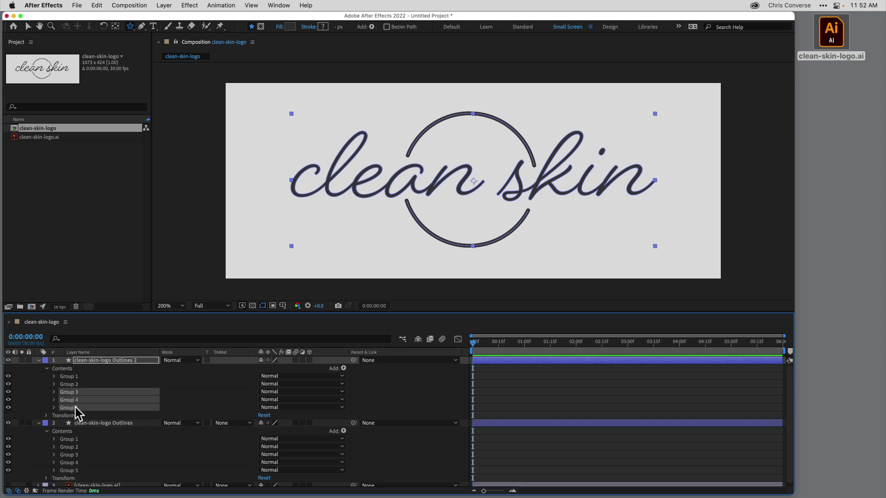
key(Delete)
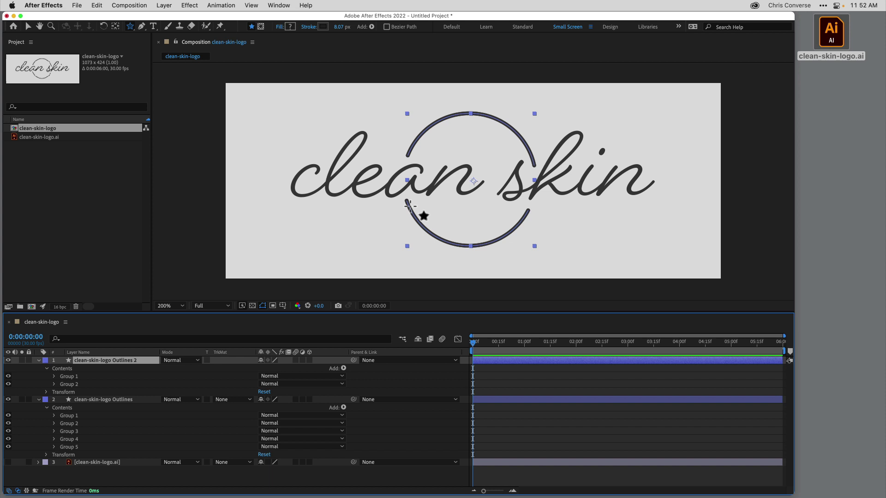
Step: Delete Groups 1 and 2 from the original layer and start renaming the copy
click(71, 419)
shift+click(70, 425)
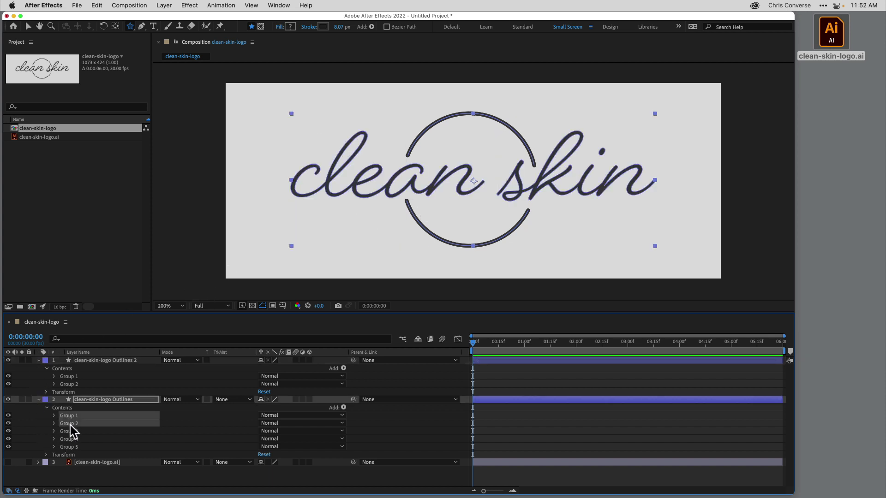
key(Delete)
click(39, 400)
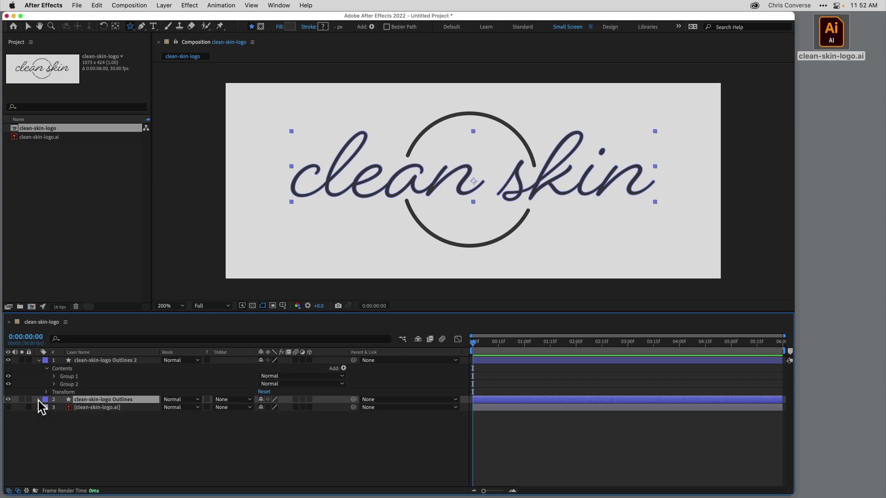
click(90, 361)
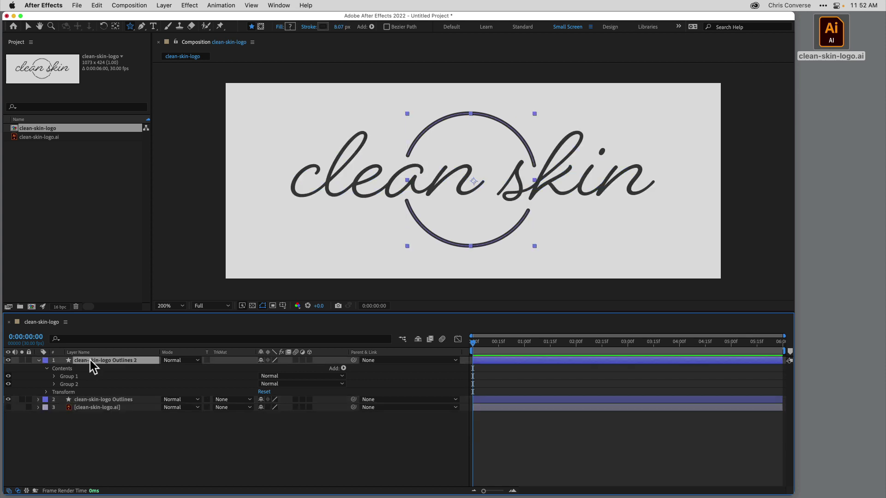
key(Return)
Step: Name the layer 'circle' and add Trim Paths 1 with Start 0%, End 100%, Offset 0°
text(circle)
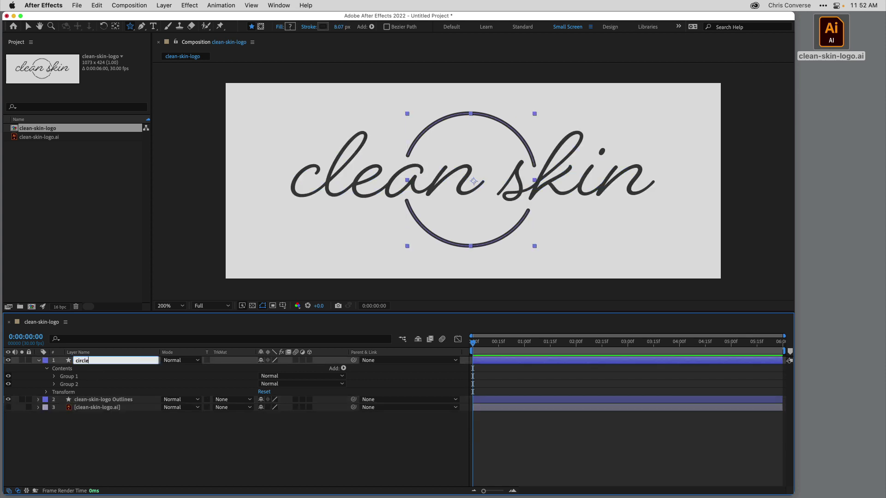
key(Return)
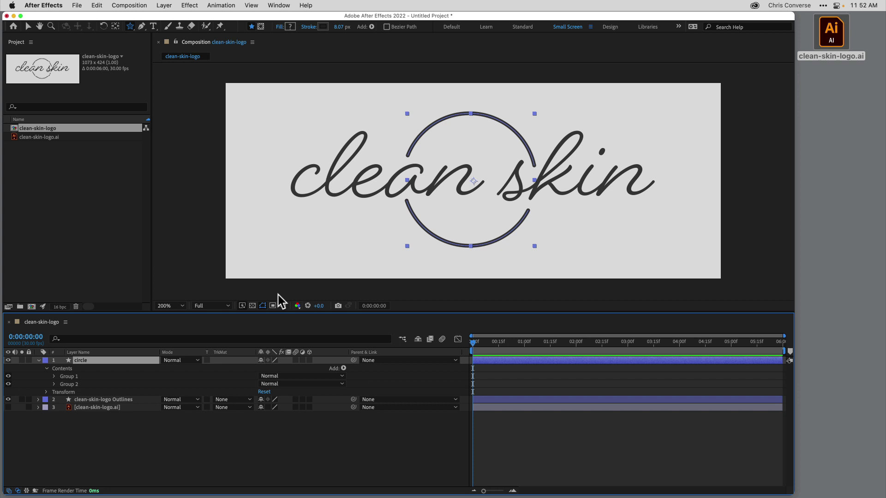
click(344, 368)
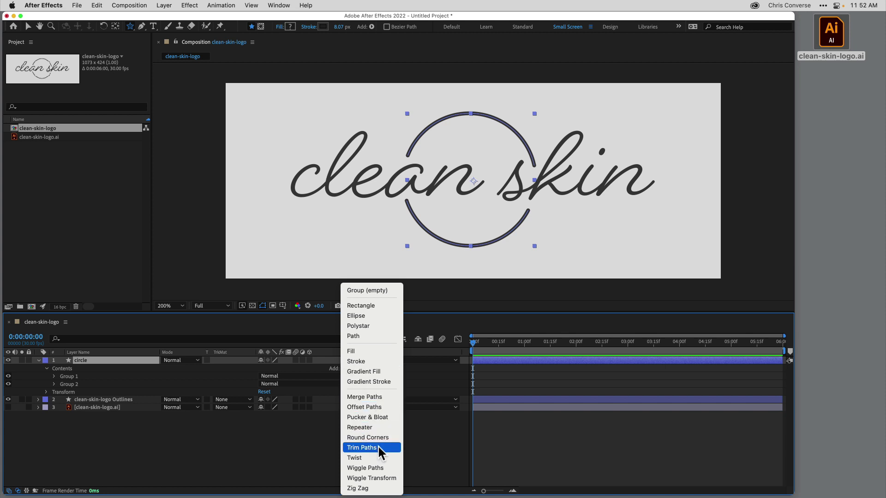
click(362, 447)
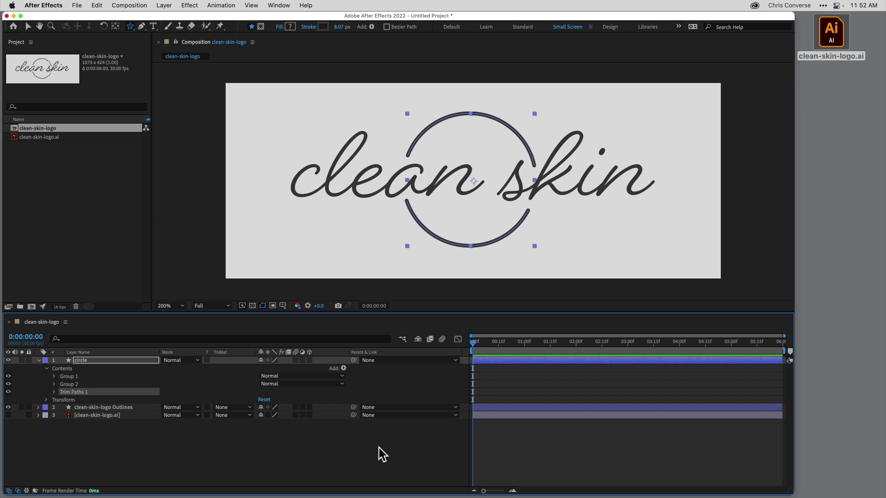
click(54, 392)
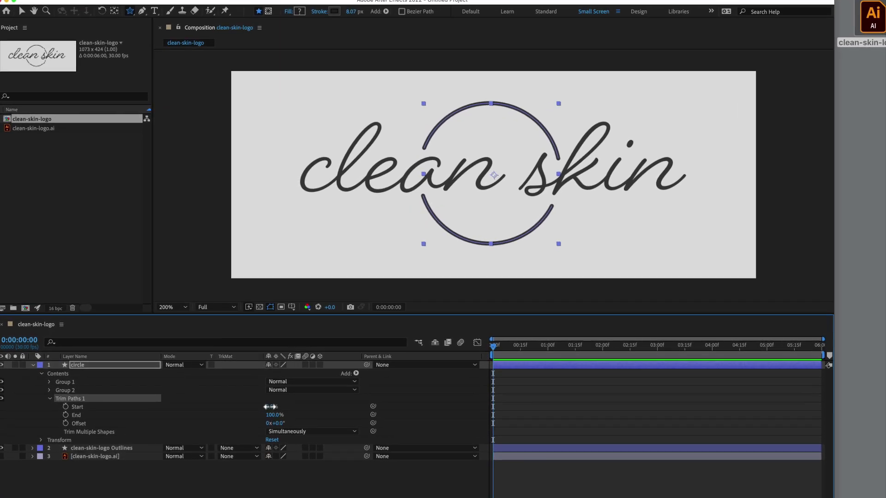
Step: Scrub Trim Paths 1 Start back and forth, leaving it at 7.0%
drag(271, 407, 299, 407)
drag(334, 433, 346, 434)
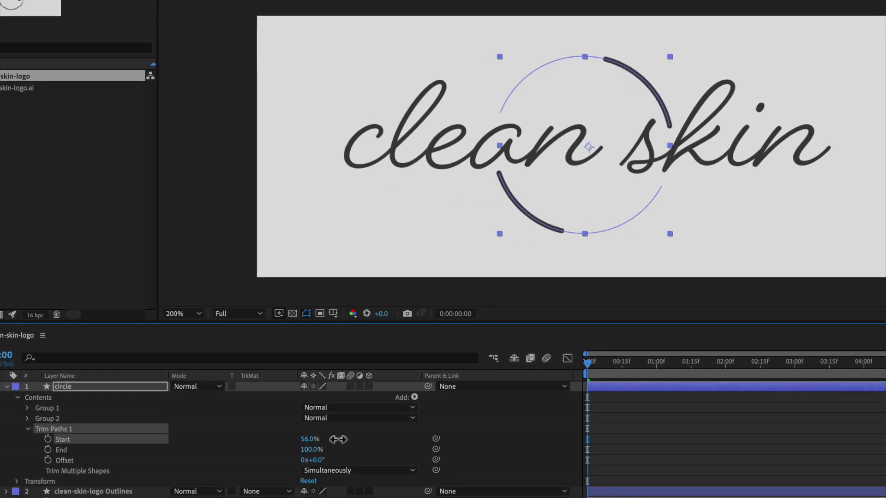
mouse_move(338, 439)
mouse_down()
mouse_move(309, 438)
mouse_move(335, 440)
mouse_up()
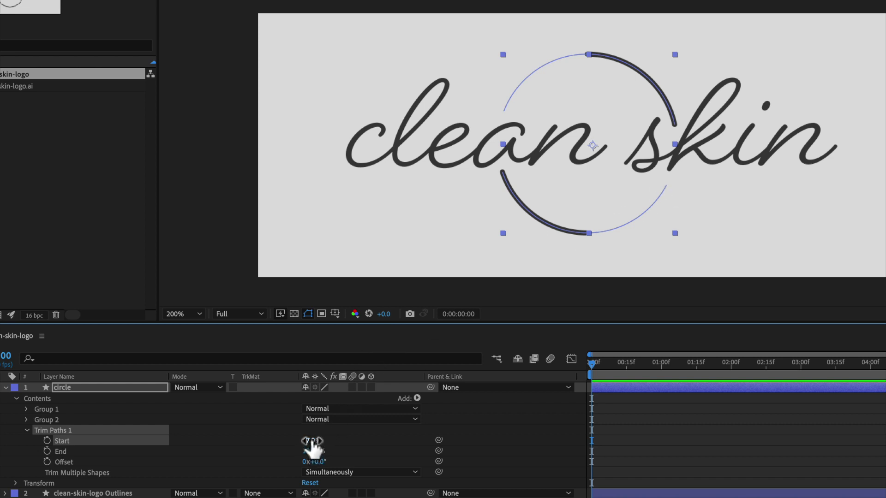
mouse_move(309, 439)
mouse_down()
mouse_move(322, 439)
mouse_move(144, 432)
mouse_up()
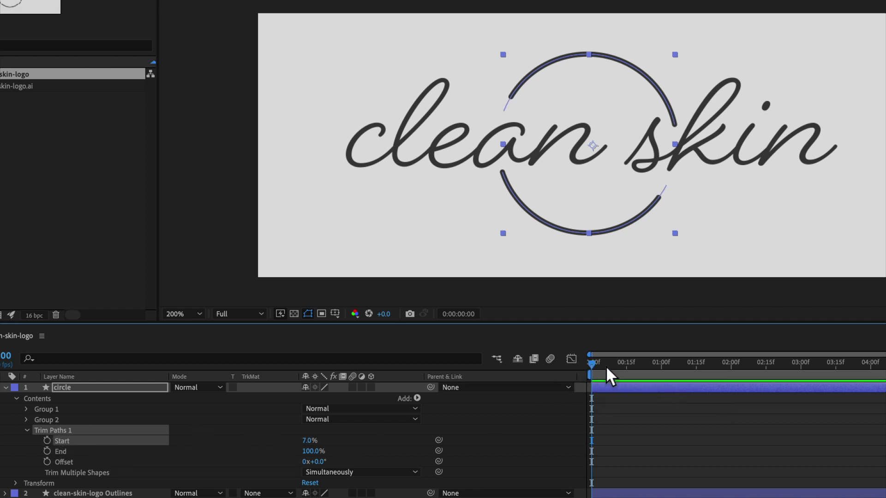
Step: Keyframe Trim Paths Start at 100% at 1:00 and 0% at 3:00, then preview
drag(605, 366, 661, 367)
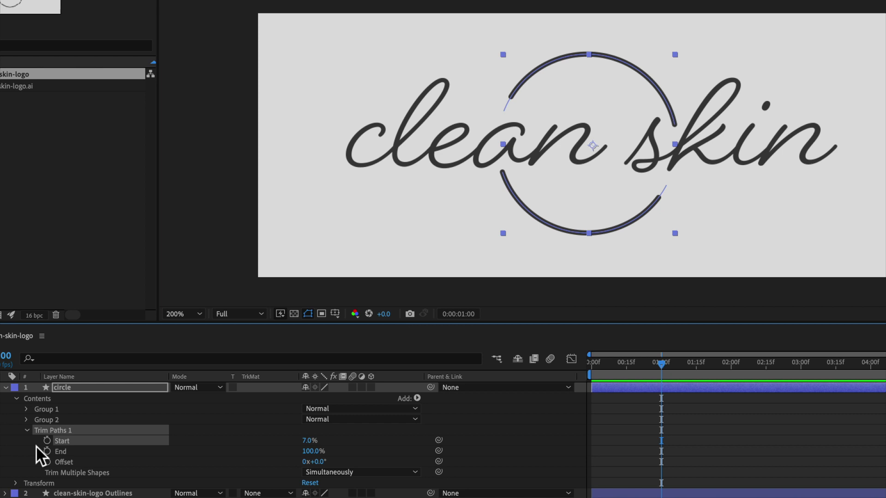
click(47, 440)
drag(306, 441, 374, 439)
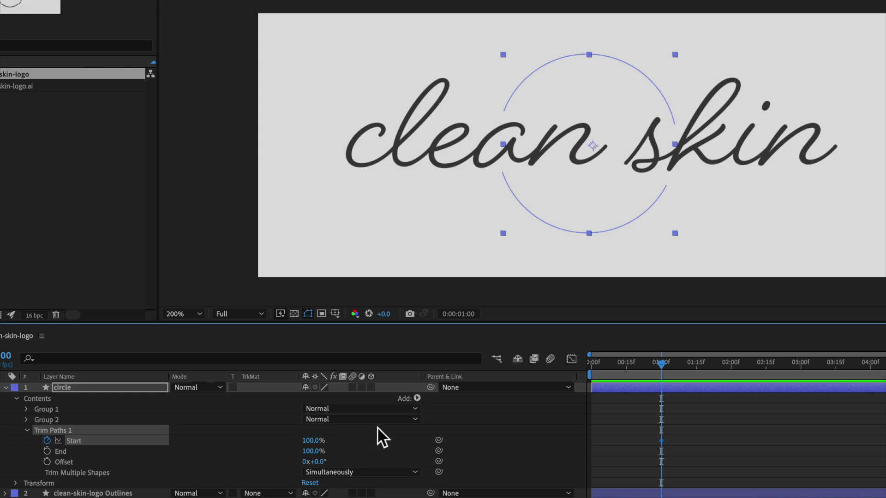
drag(662, 363, 797, 389)
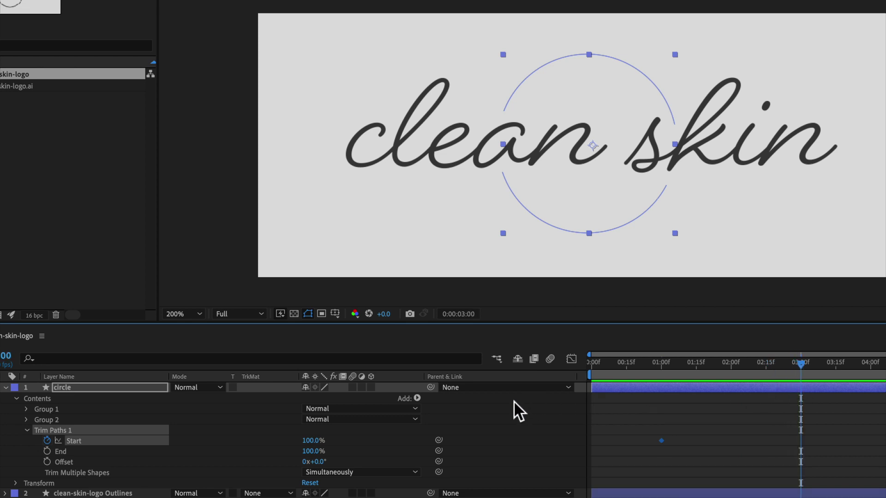
mouse_move(306, 442)
mouse_down()
mouse_move(271, 433)
mouse_move(229, 439)
mouse_up()
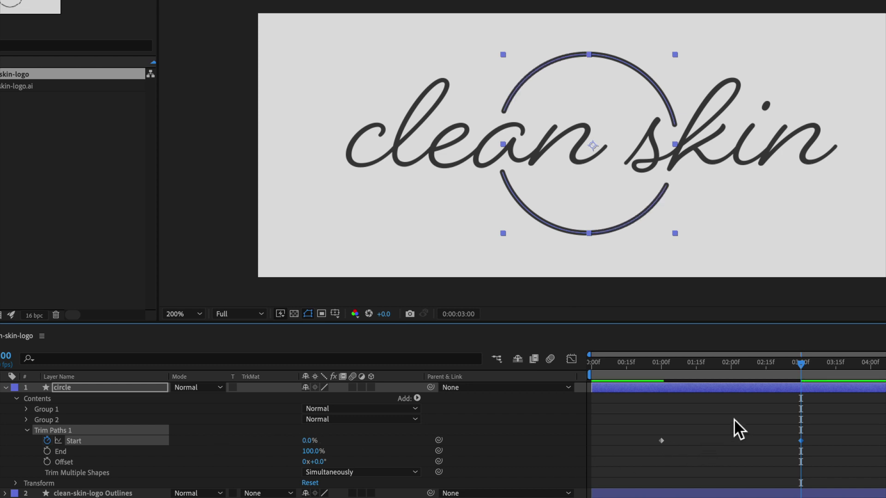
mouse_move(759, 363)
mouse_down()
mouse_move(664, 358)
mouse_move(798, 372)
mouse_move(623, 380)
mouse_move(787, 390)
mouse_move(661, 367)
mouse_up()
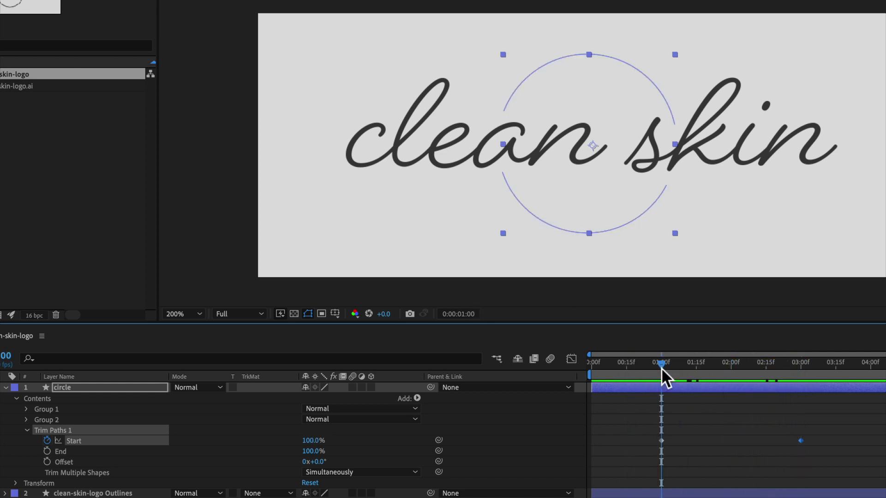
Step: At 1 second, set Start to 50% and add an End keyframe at 50%
click(312, 440)
text(50)
key(Return)
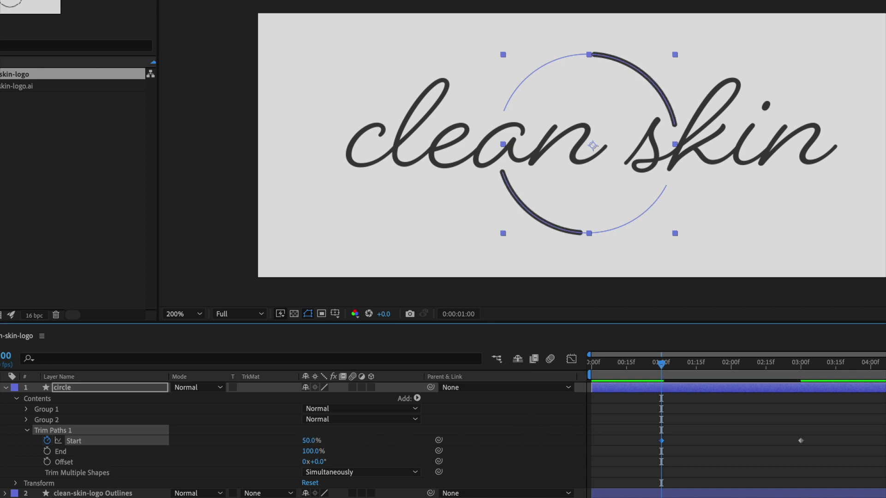
click(46, 450)
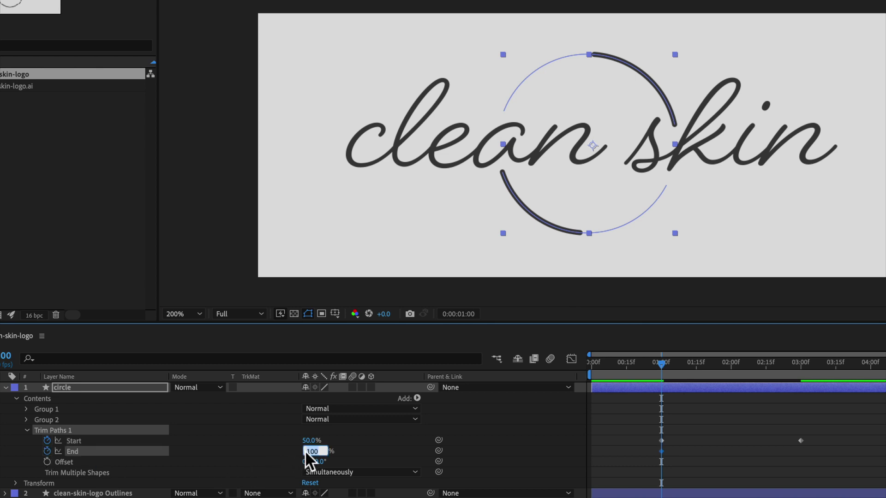
text(50)
key(Return)
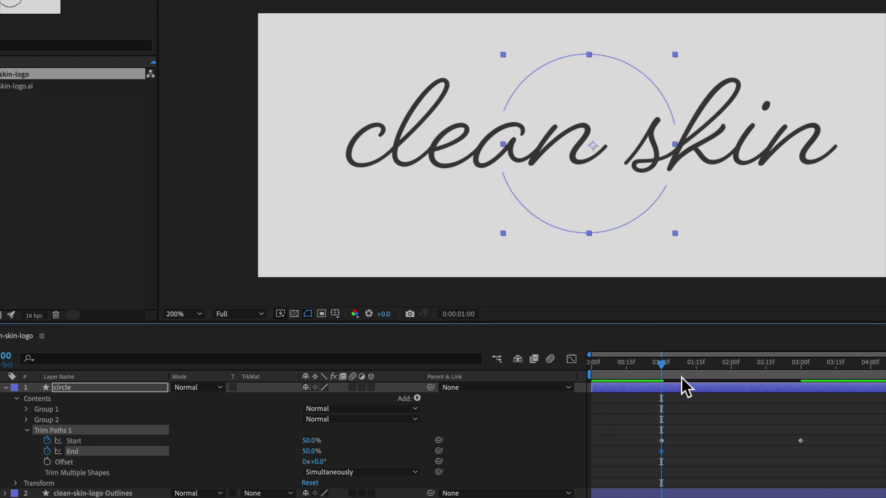
Step: At 3 seconds, set End to 100% and preview the circle drawing outward
drag(659, 367, 798, 364)
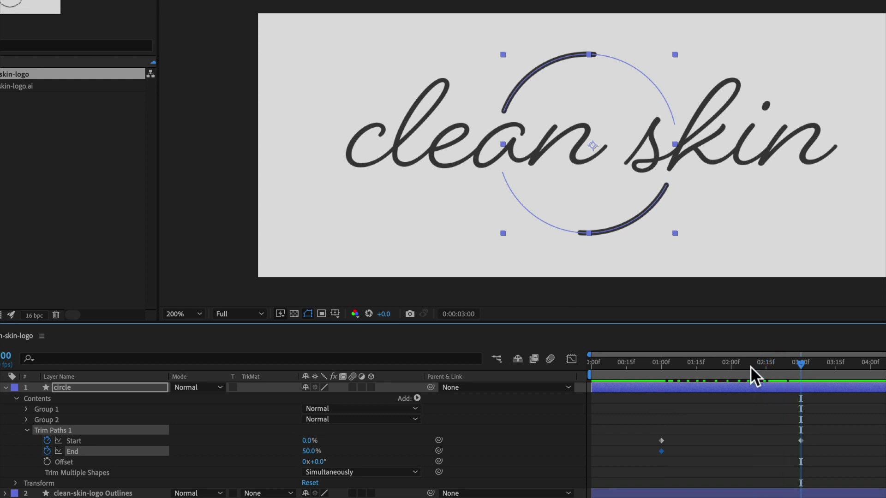
drag(306, 454, 362, 451)
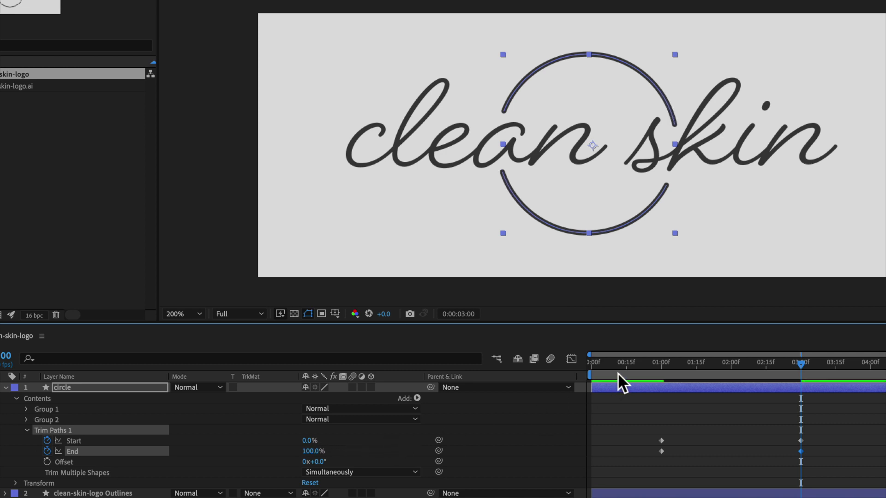
mouse_move(665, 361)
mouse_down()
mouse_move(801, 381)
mouse_move(690, 374)
mouse_move(724, 374)
mouse_move(705, 385)
mouse_up()
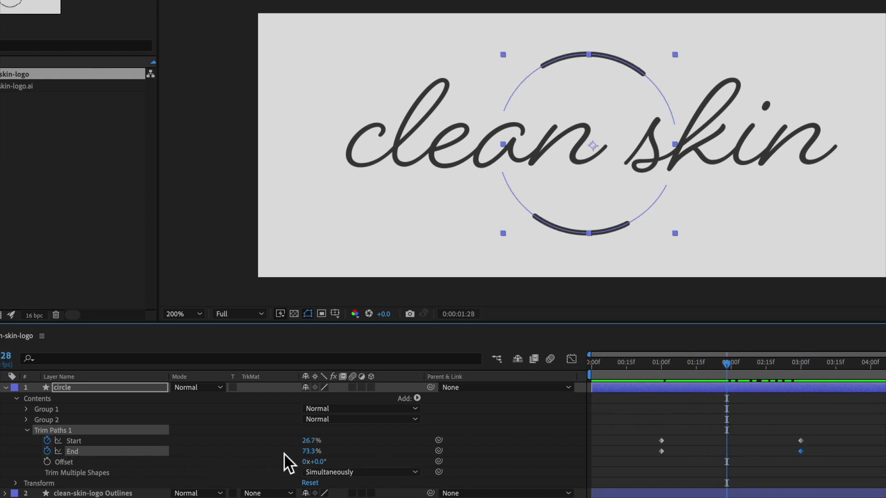
Step: Set Trim Paths Offset to 0x-184.0° and preview the animation
mouse_move(314, 462)
mouse_down()
mouse_move(422, 465)
mouse_move(193, 462)
mouse_move(230, 462)
mouse_move(206, 466)
mouse_up()
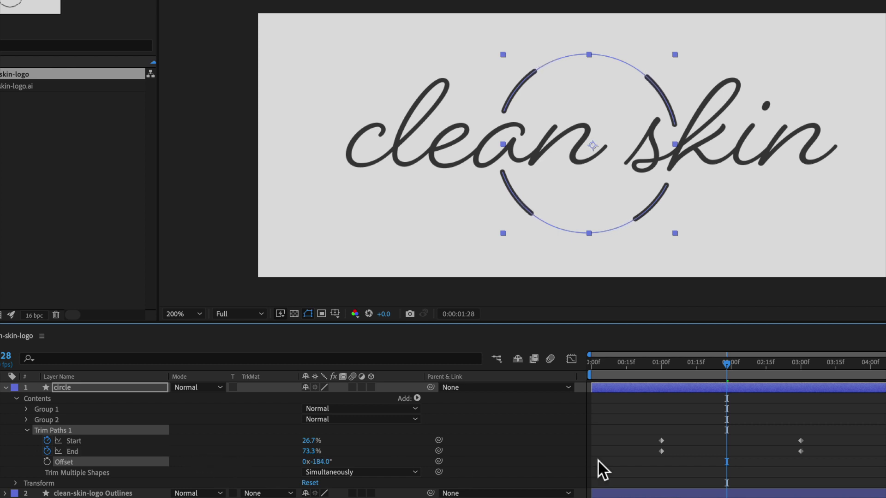
mouse_move(727, 364)
mouse_down()
mouse_move(655, 363)
mouse_move(821, 374)
mouse_up()
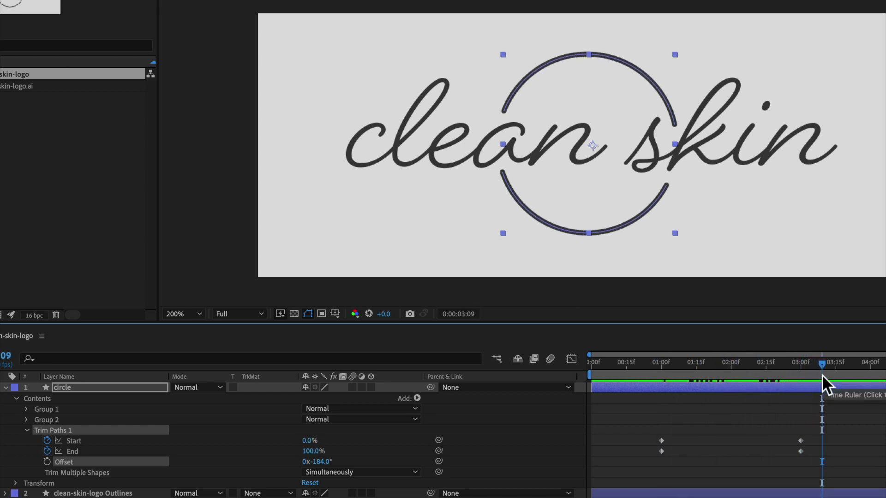